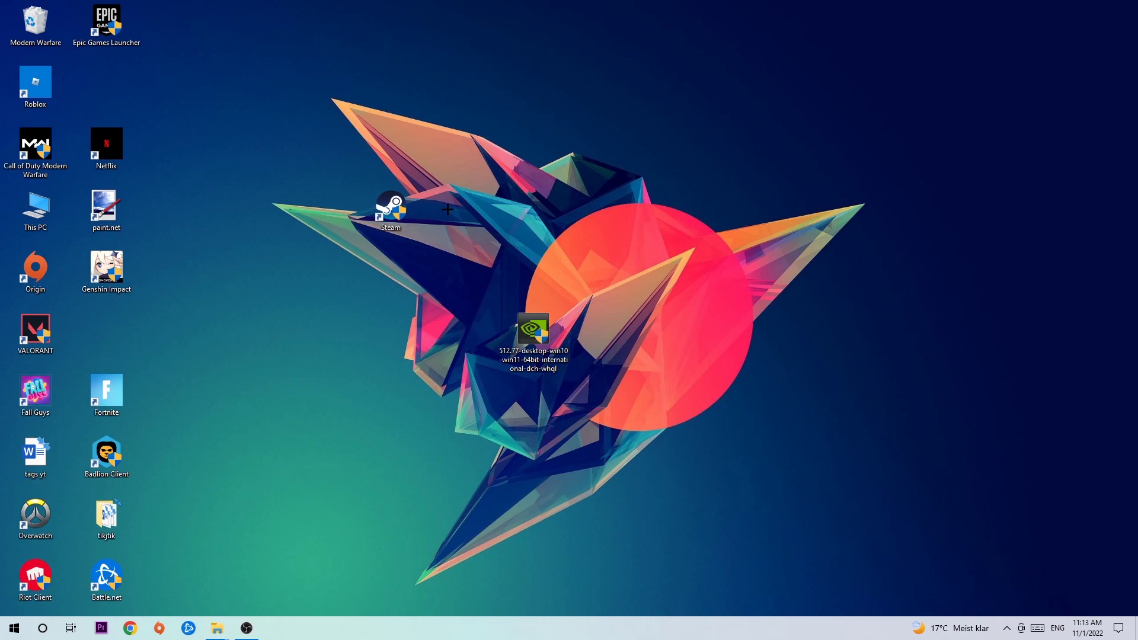
Step: Change the taskbar input language from ENG to German (Germany), shown as DEU
{"action": "left_click", "coordinate": [1058, 628]}
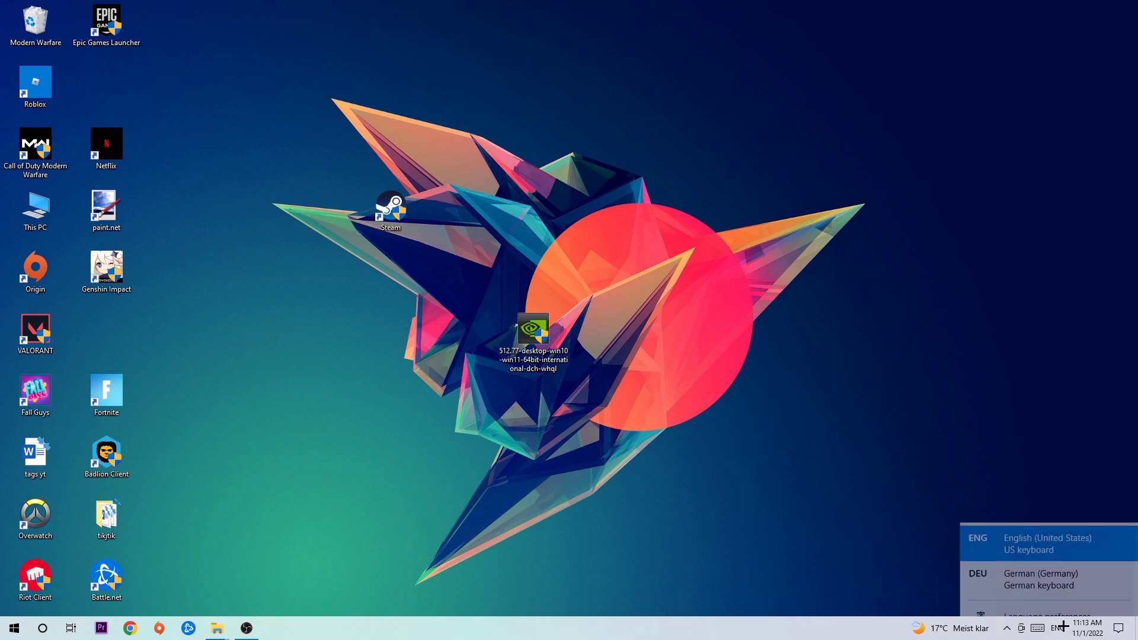
{"action": "left_click", "coordinate": [1061, 556]}
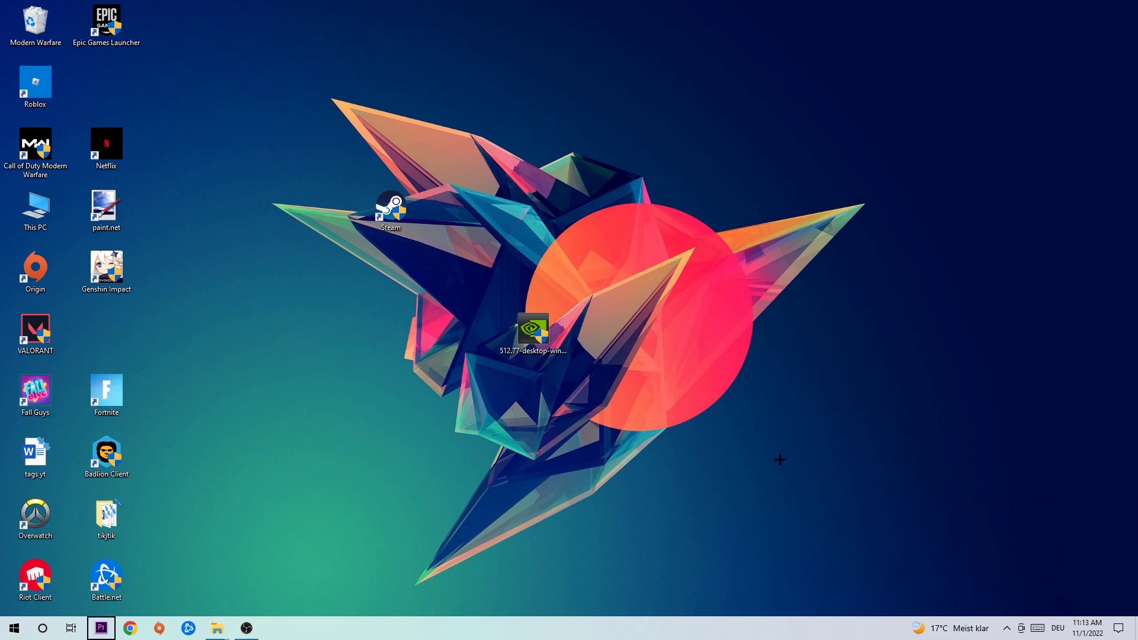
Step: Run cmd from the Run dialog, maximize it, and execute ipconfig /flushdns
{"action": "key", "text": "super+r"}
{"action": "left_click_drag", "start_coordinate": [179, 491], "coordinate": [507, 304]}
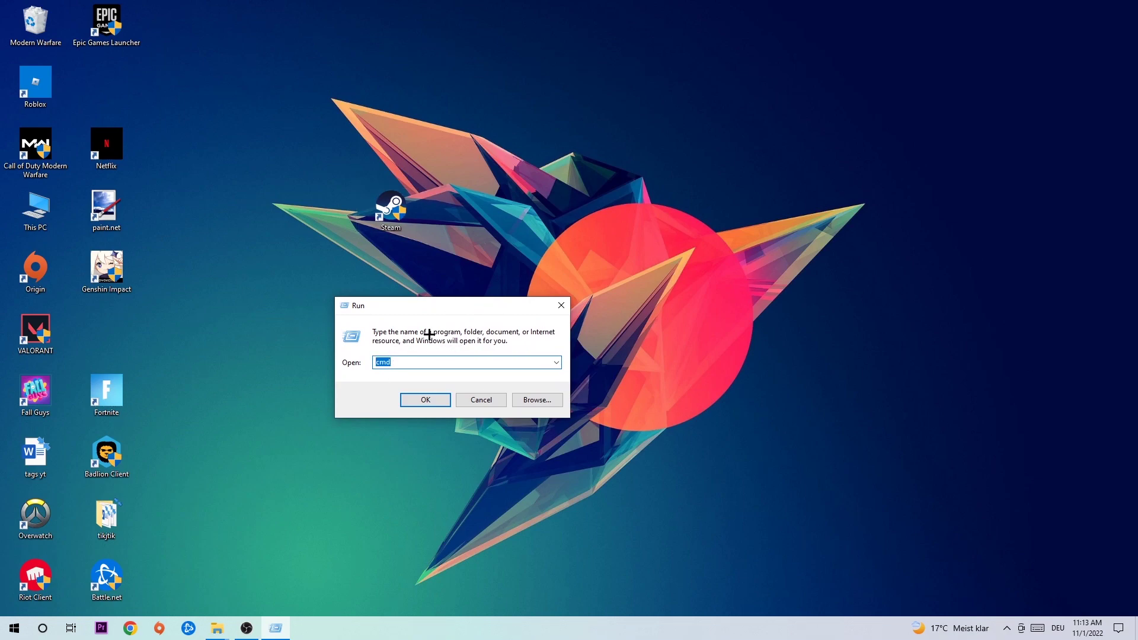
{"action": "left_click", "coordinate": [445, 398]}
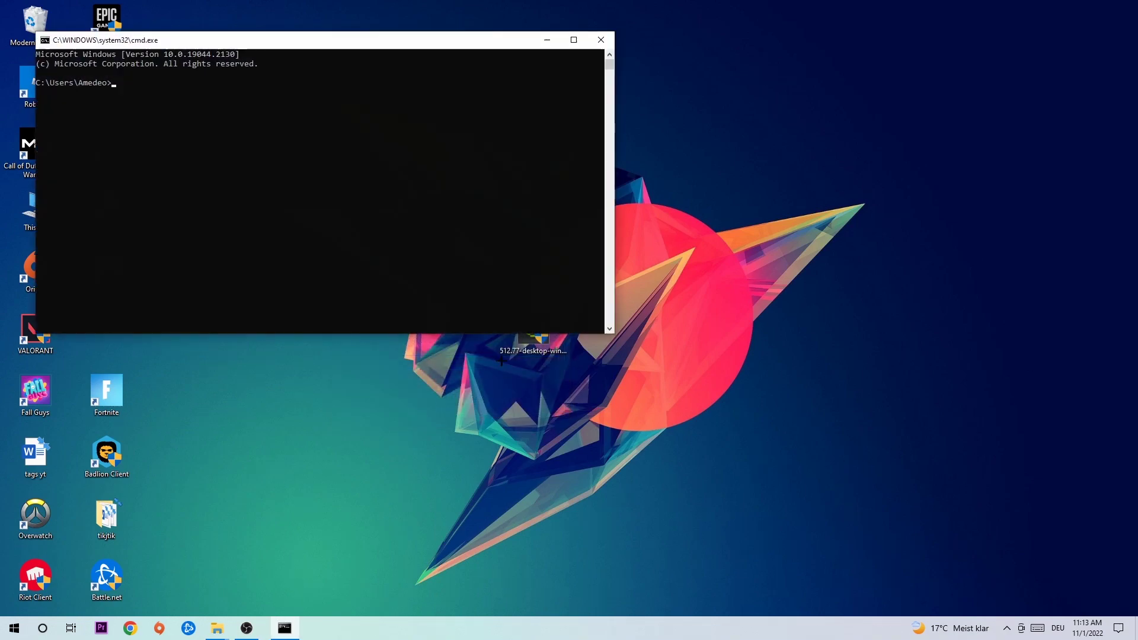
{"action": "left_click", "coordinate": [577, 39]}
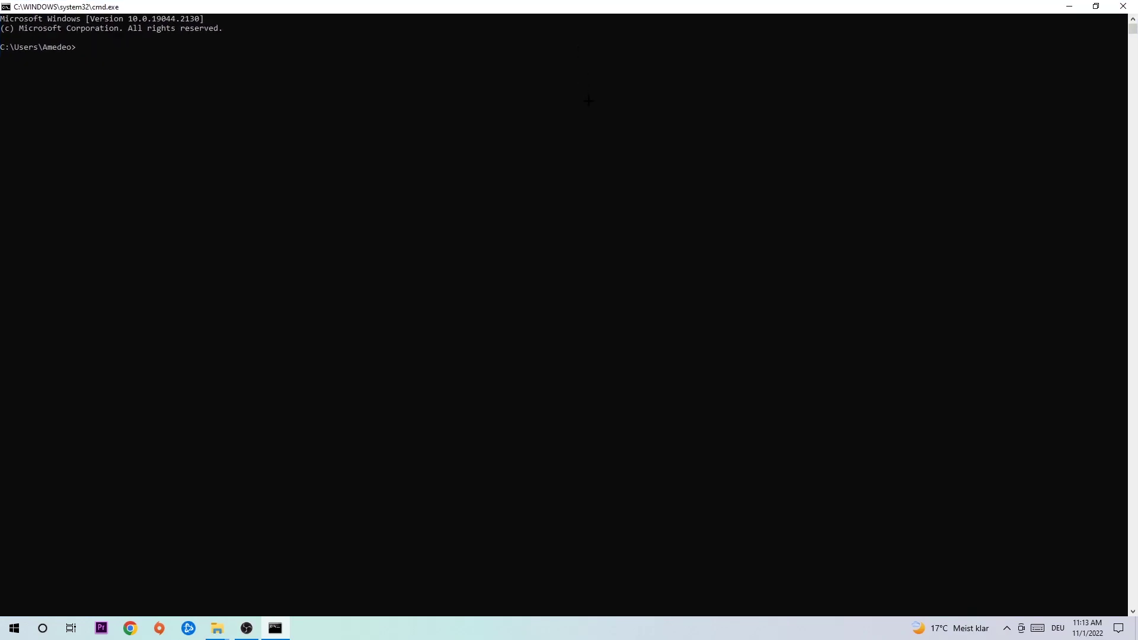
{"action": "type", "text": "i"}
{"action": "type", "text": "pconfig "}
{"action": "type", "text": "fk"}
{"action": "type", "text": "lushdns"}
{"action": "key", "text": "Return"}
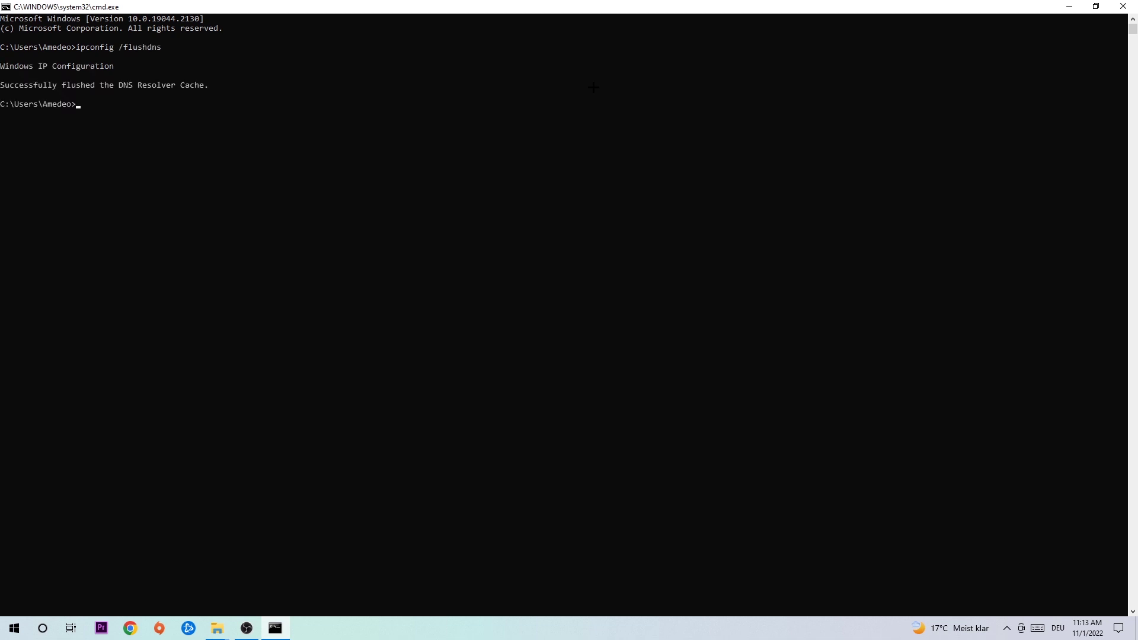
Step: Close Command Prompt and reach Network and Sharing Center via Settings > Network & Internet
{"action": "left_click", "coordinate": [1122, 7]}
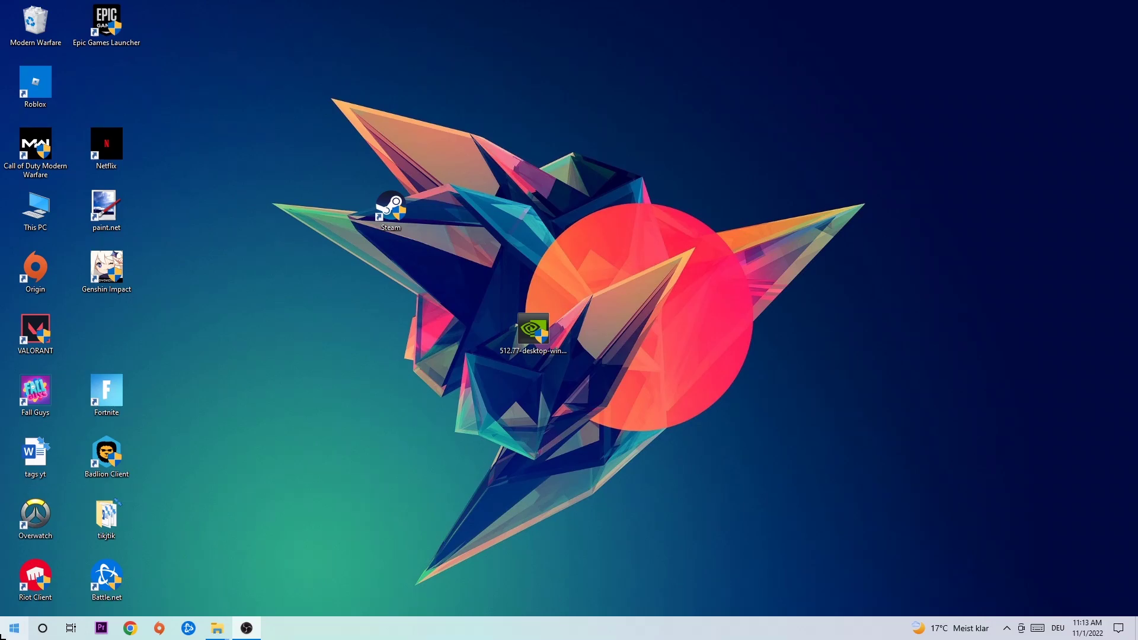
{"action": "left_click", "coordinate": [5, 633]}
{"action": "left_click", "coordinate": [14, 574]}
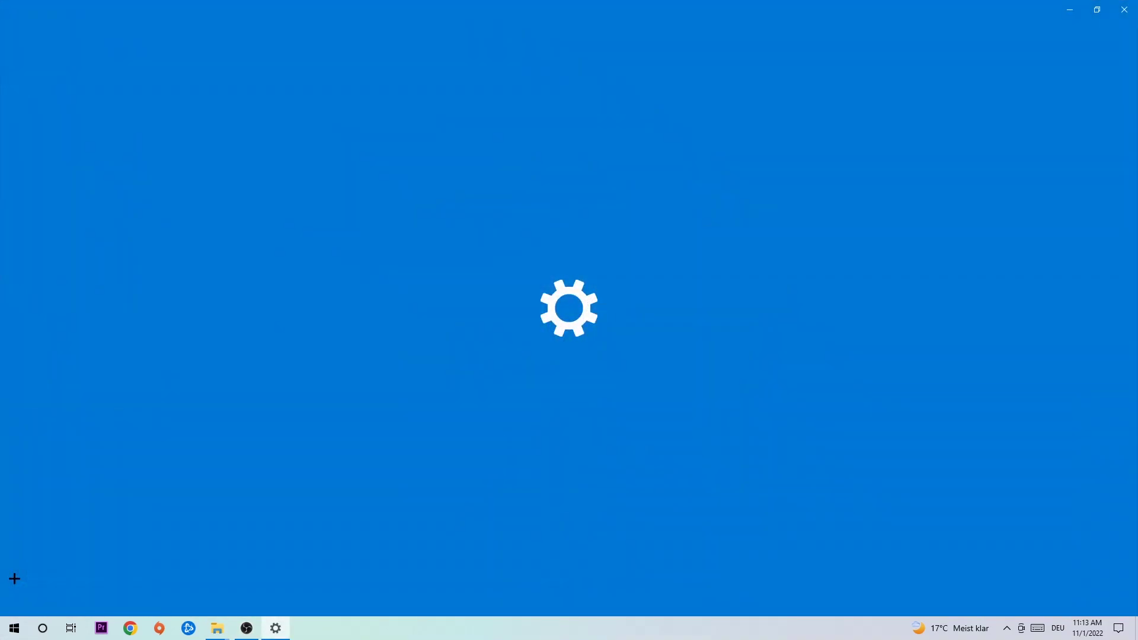
{"action": "left_click", "coordinate": [746, 198]}
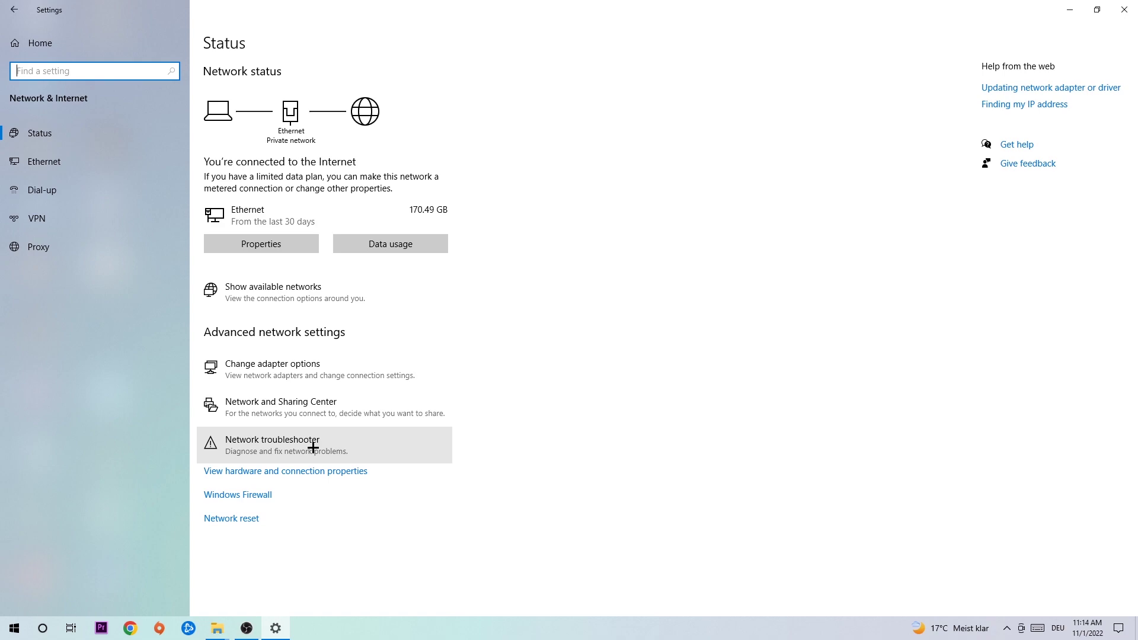
{"action": "left_click", "coordinate": [346, 406]}
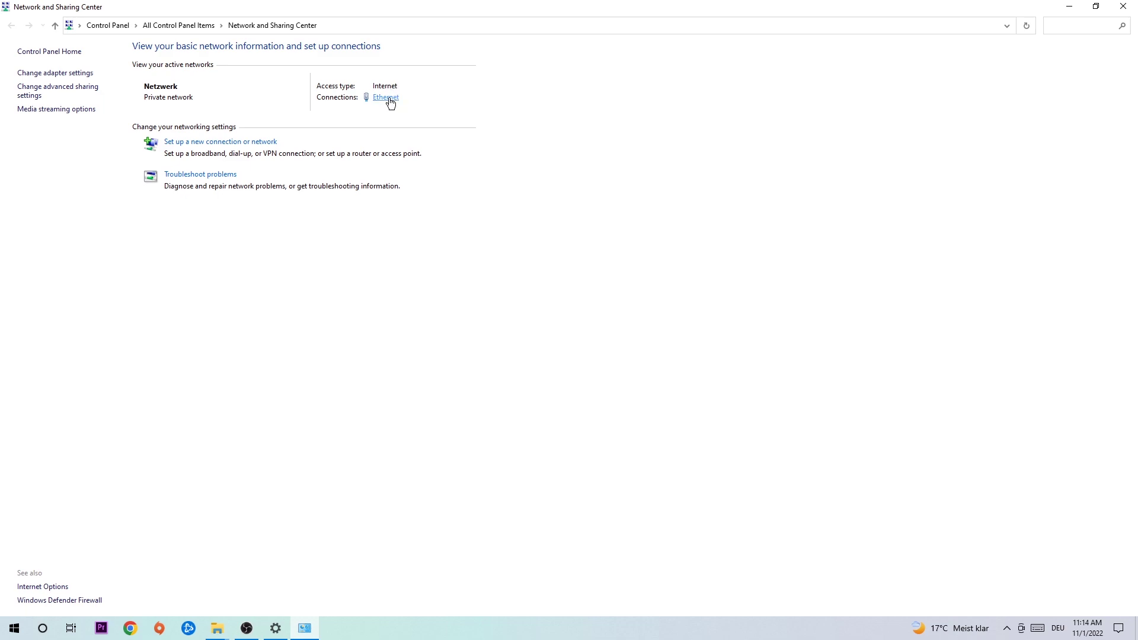
Step: Open the Ethernet connection's Status dialog and its Properties
{"action": "left_click", "coordinate": [391, 102]}
{"action": "left_click_drag", "start_coordinate": [490, 193], "coordinate": [378, 140]}
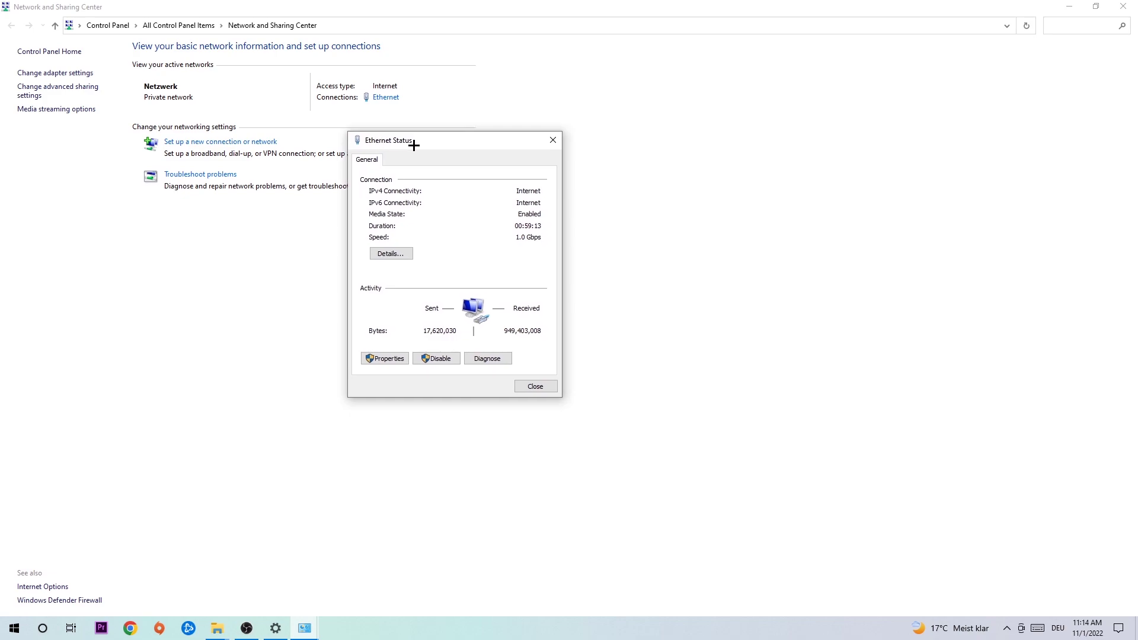
{"action": "left_click", "coordinate": [385, 360]}
{"action": "left_click", "coordinate": [385, 360]}
Step: Set Internet Protocol Version 4 to use manually entered DNS server addresses and confirm
{"action": "left_click_drag", "start_coordinate": [447, 147], "coordinate": [456, 106]}
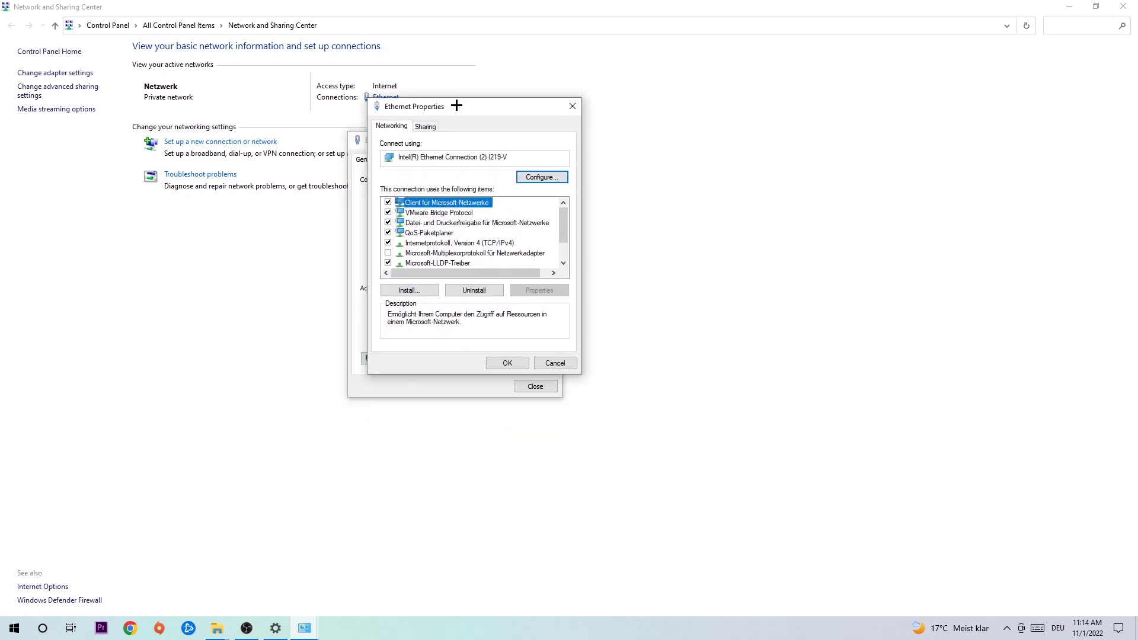
{"action": "double_click", "coordinate": [439, 243]}
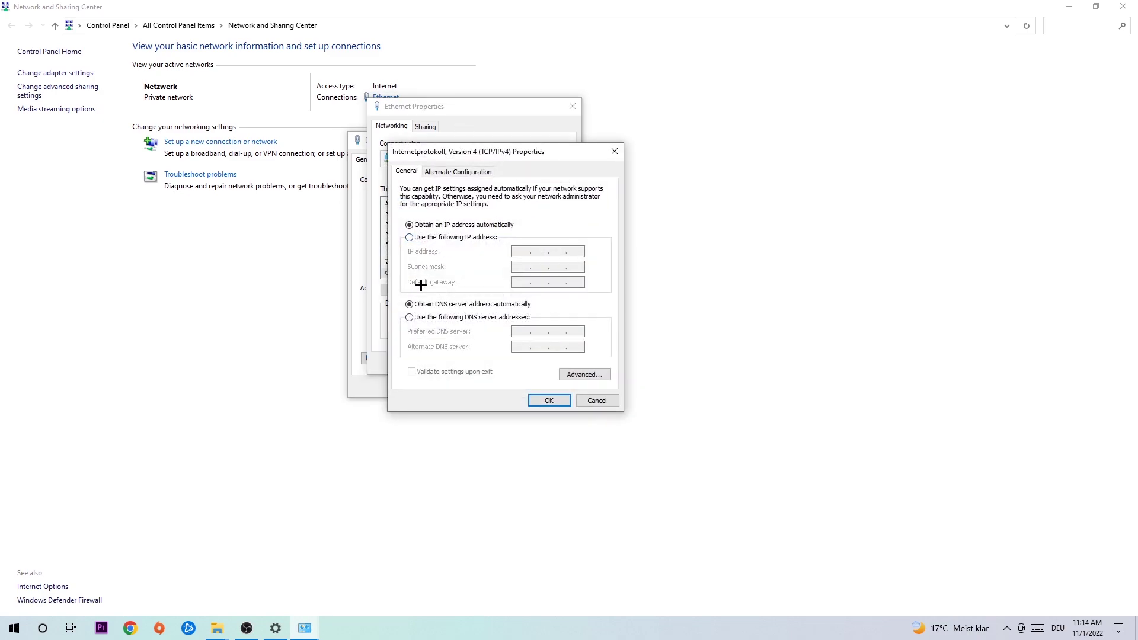
{"action": "left_click", "coordinate": [424, 317]}
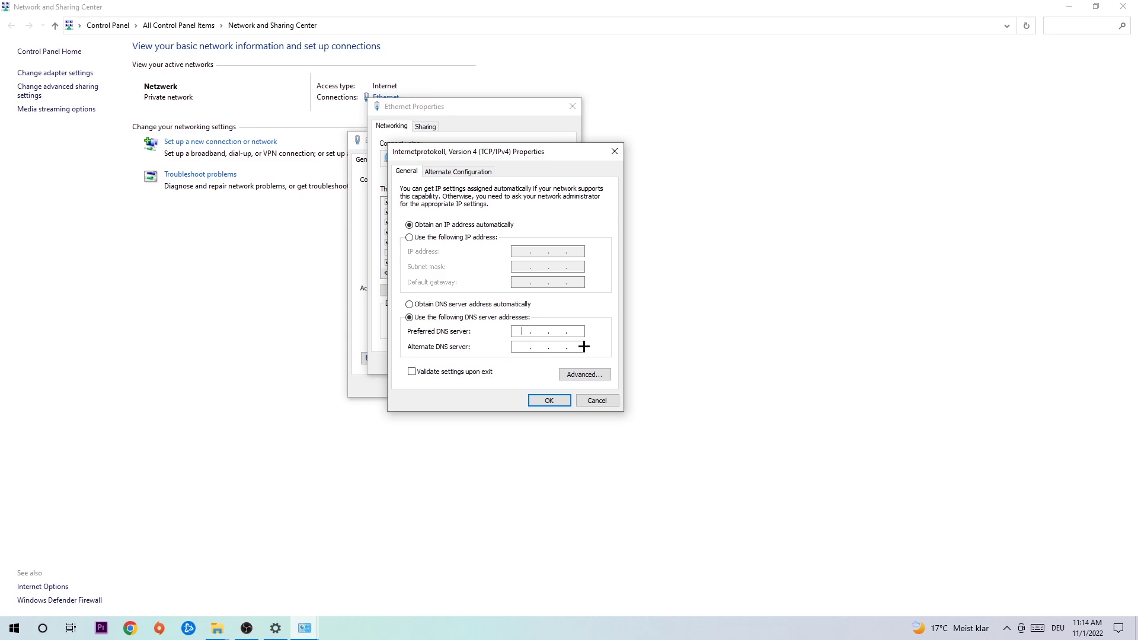
{"action": "left_click", "coordinate": [552, 400]}
Step: Confirm the Ethernet properties, then close the network windows and Settings with Alt+F4
{"action": "left_click", "coordinate": [572, 106]}
{"action": "key", "text": "alt+F4"}
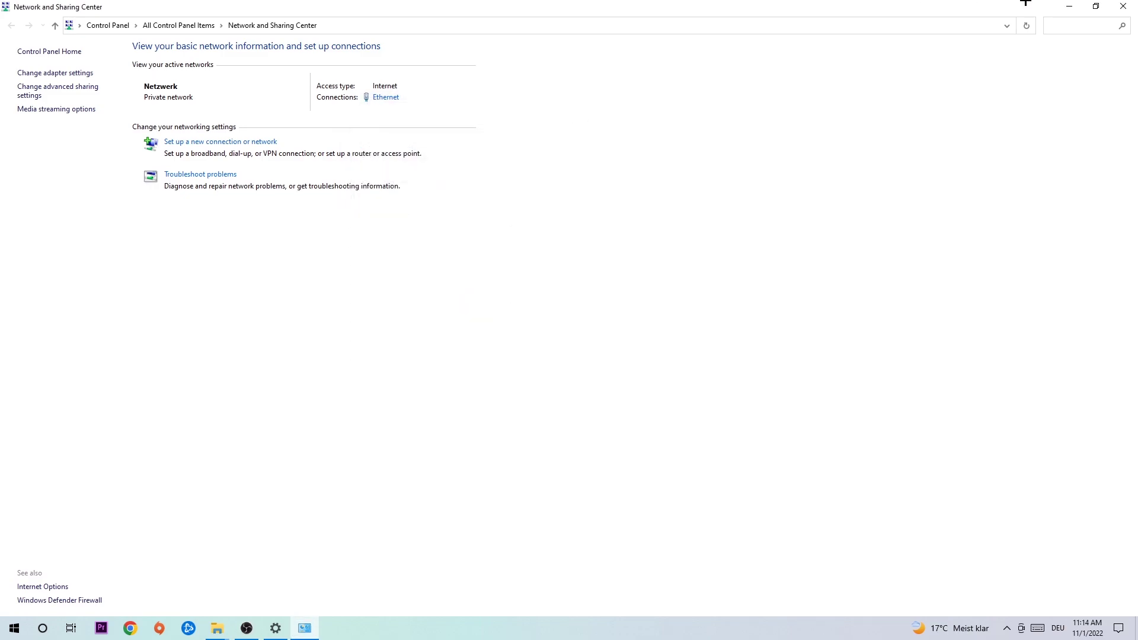
{"action": "key", "text": "alt+F4"}
{"action": "key", "text": "alt+F4"}
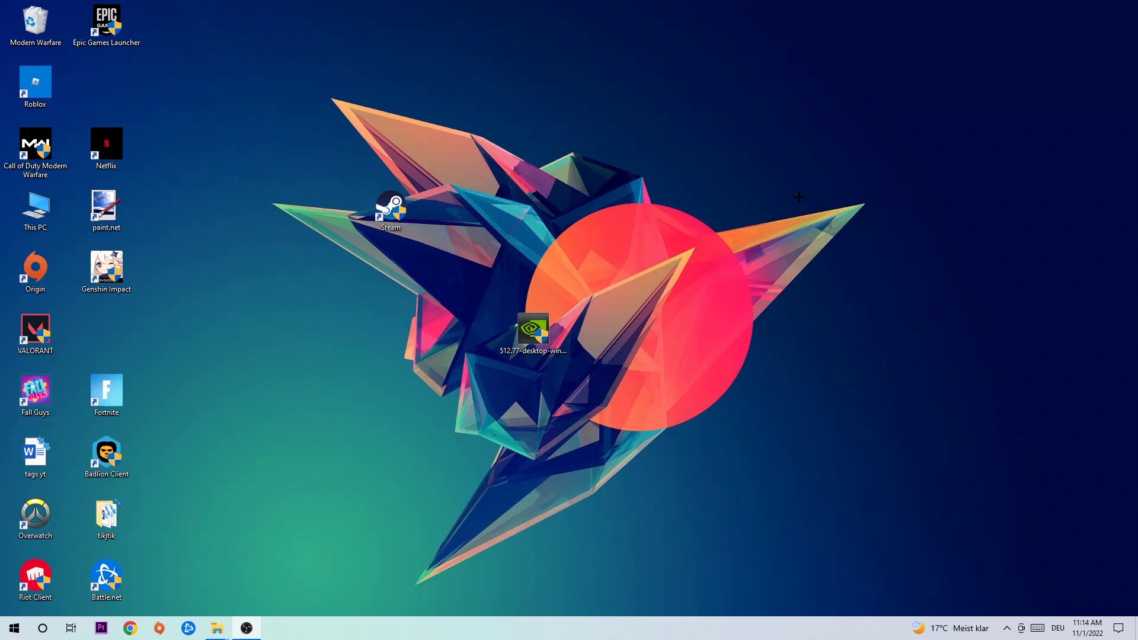